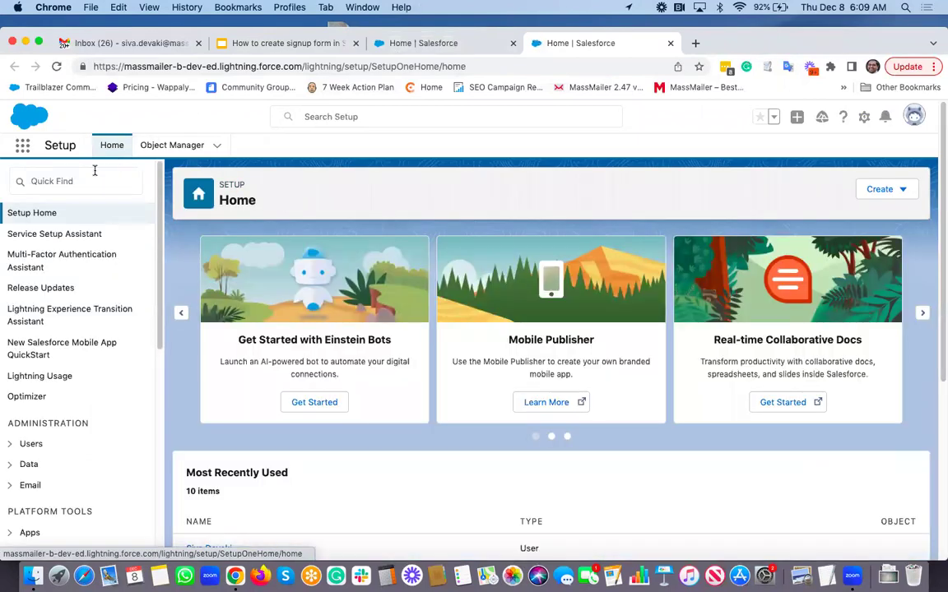
Search Setup for "web", go to the Web-to-Lead page and open its settings for editing
{"action": "left_click", "coordinate": [96, 173]}
{"action": "type", "text": "web"}
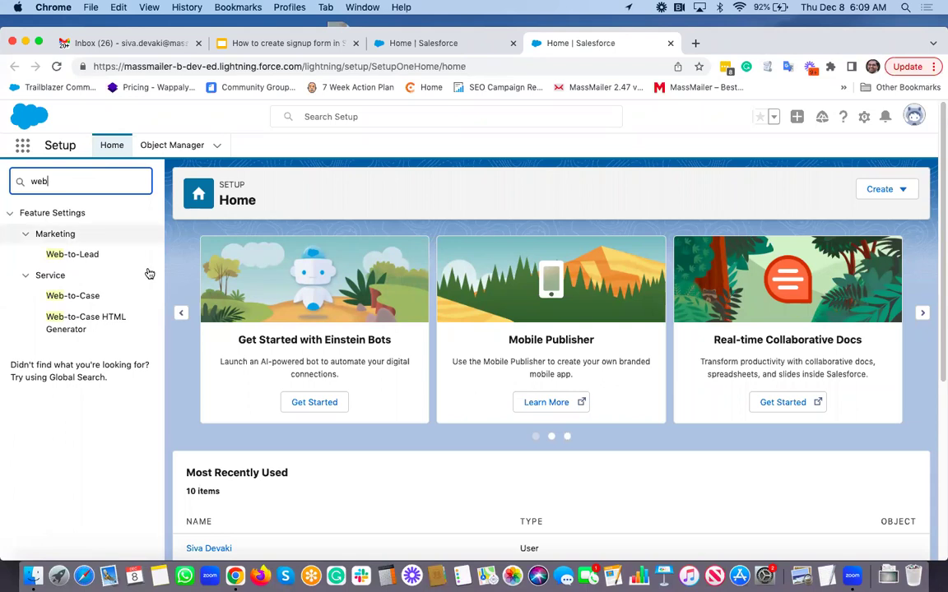
{"action": "left_click", "coordinate": [87, 257]}
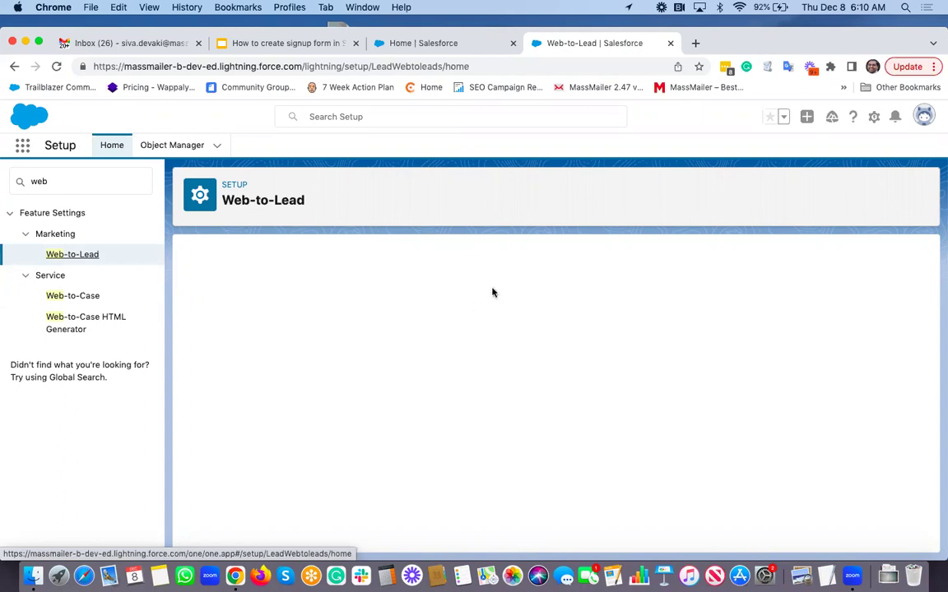
{"action": "scroll", "coordinate": [347, 424], "scroll_direction": "down", "scroll_amount": 2}
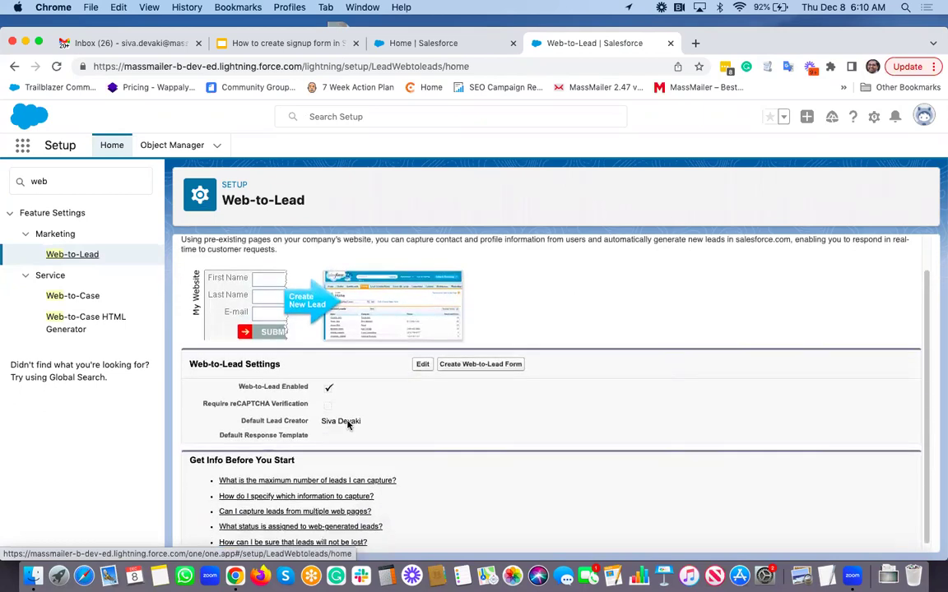
{"action": "scroll", "coordinate": [357, 397], "scroll_direction": "down", "scroll_amount": 1}
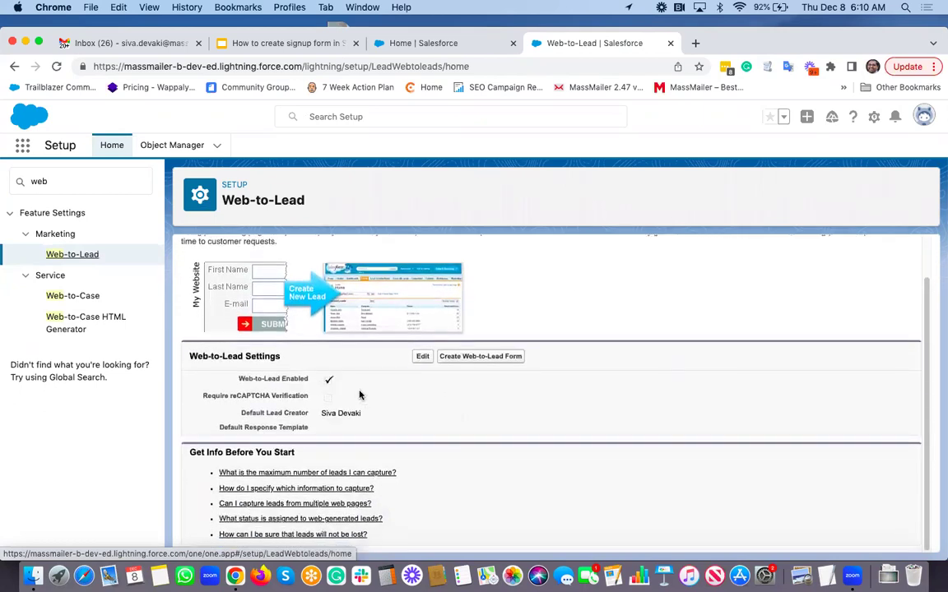
{"action": "left_click", "coordinate": [417, 359]}
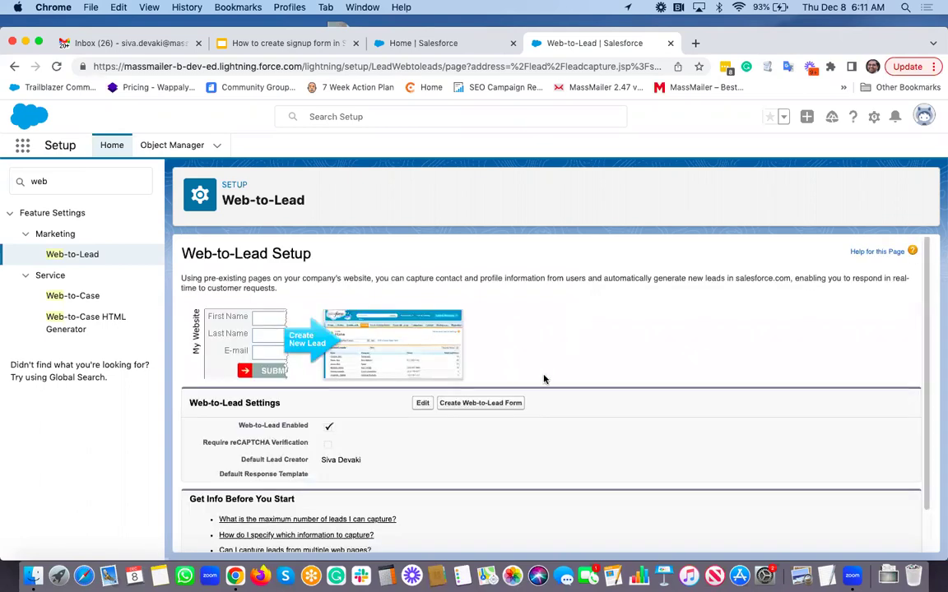
Start creating a Web-to-Lead form and remove State/Province and City from its selected fields
{"action": "left_click", "coordinate": [499, 404]}
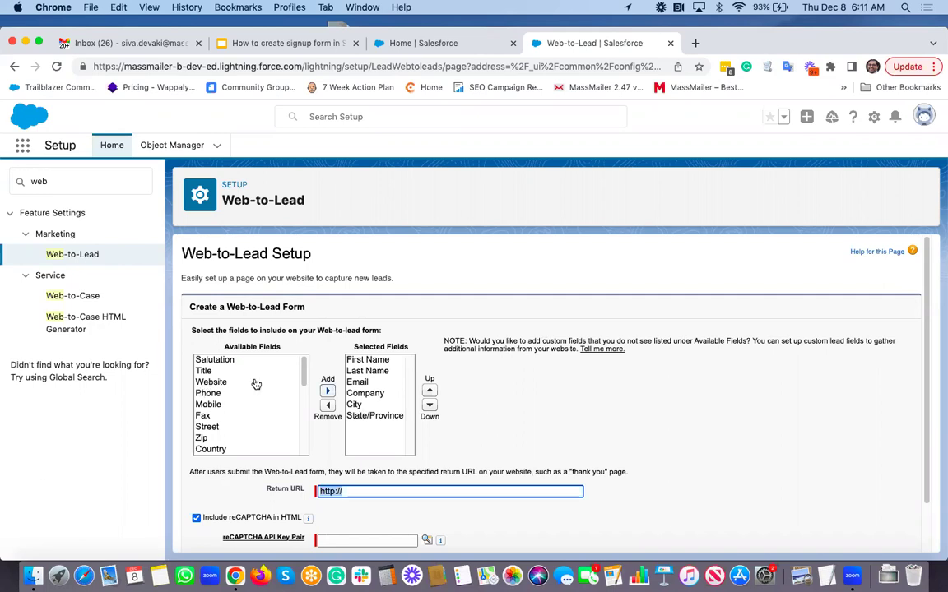
{"action": "left_click", "coordinate": [360, 414]}
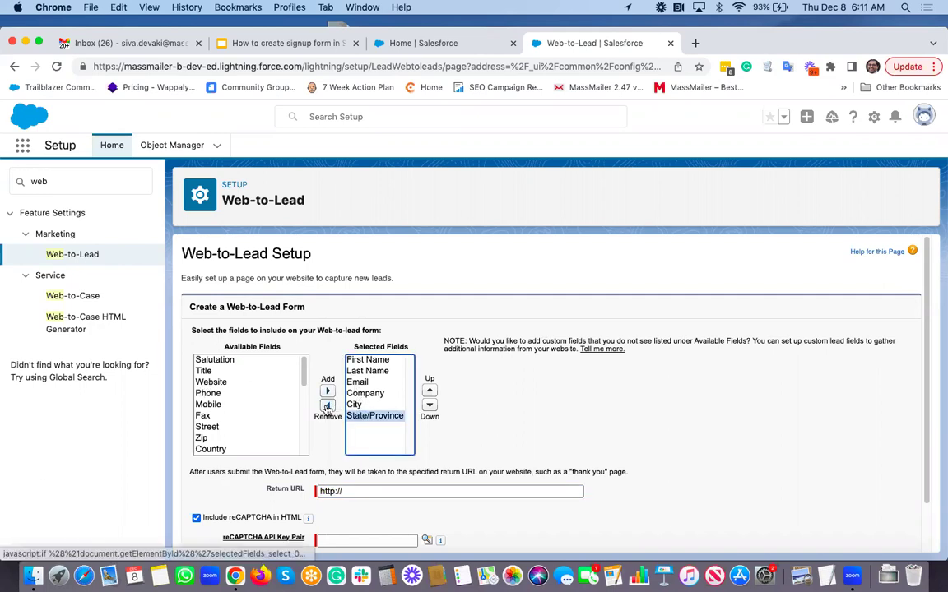
{"action": "left_click", "coordinate": [327, 405]}
{"action": "left_click", "coordinate": [366, 406]}
{"action": "left_click", "coordinate": [327, 405]}
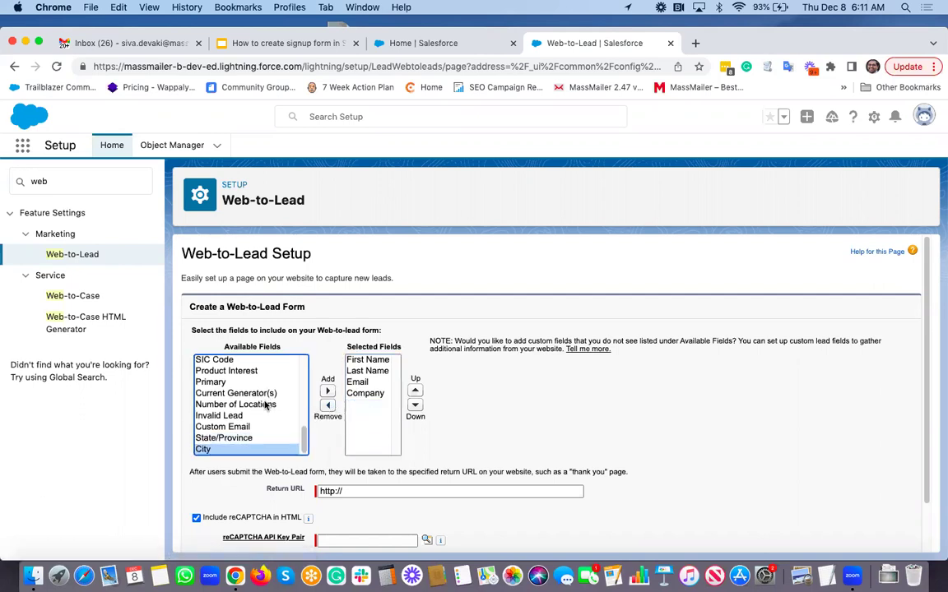
Add the Description field to the Web-to-Lead form's selected fields
{"action": "scroll", "coordinate": [265, 404], "scroll_direction": "down", "scroll_amount": 2}
{"action": "scroll", "coordinate": [270, 372], "scroll_direction": "up", "scroll_amount": 3}
{"action": "scroll", "coordinate": [270, 372], "scroll_direction": "up", "scroll_amount": 3}
{"action": "left_click", "coordinate": [231, 331]}
{"action": "left_click", "coordinate": [229, 341]}
{"action": "left_click", "coordinate": [328, 342]}
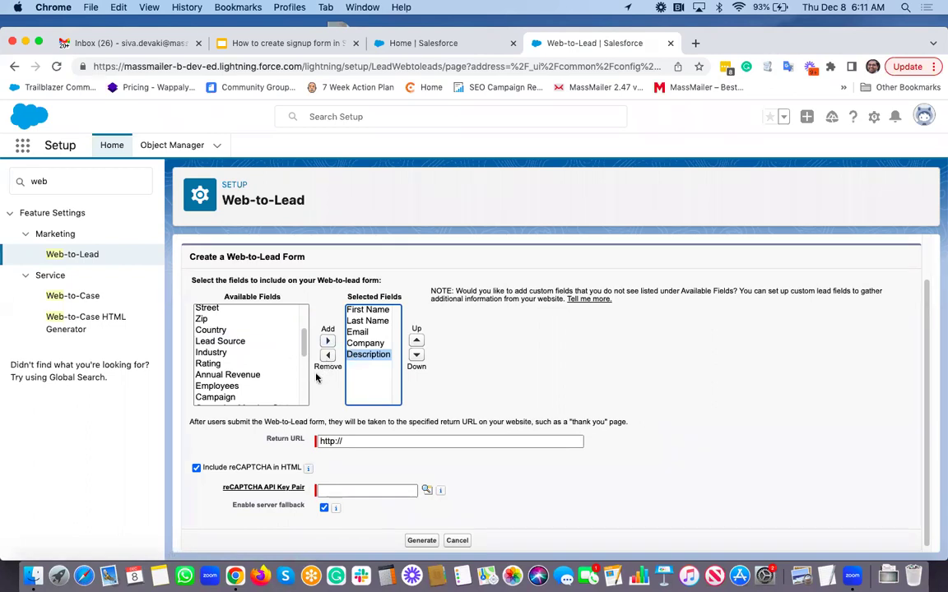
{"action": "left_click", "coordinate": [384, 440]}
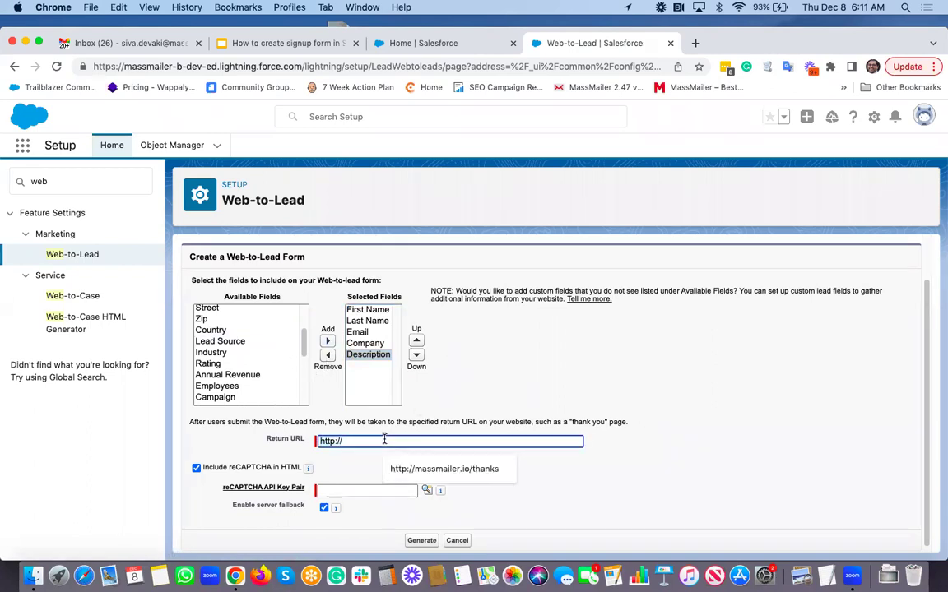
{"action": "key", "text": "Down"}
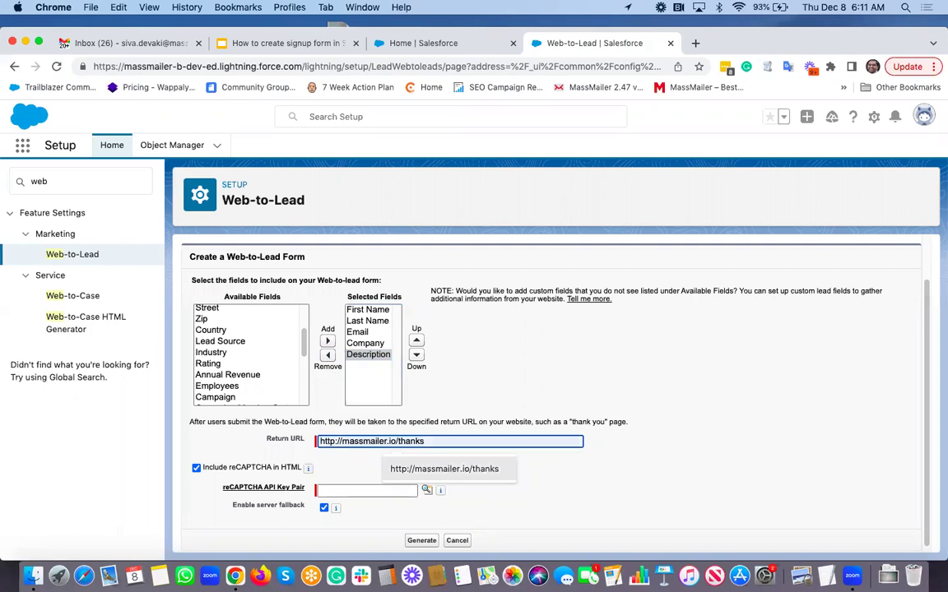
{"action": "left_click", "coordinate": [535, 392]}
{"action": "left_click", "coordinate": [418, 440]}
{"action": "left_click", "coordinate": [421, 469]}
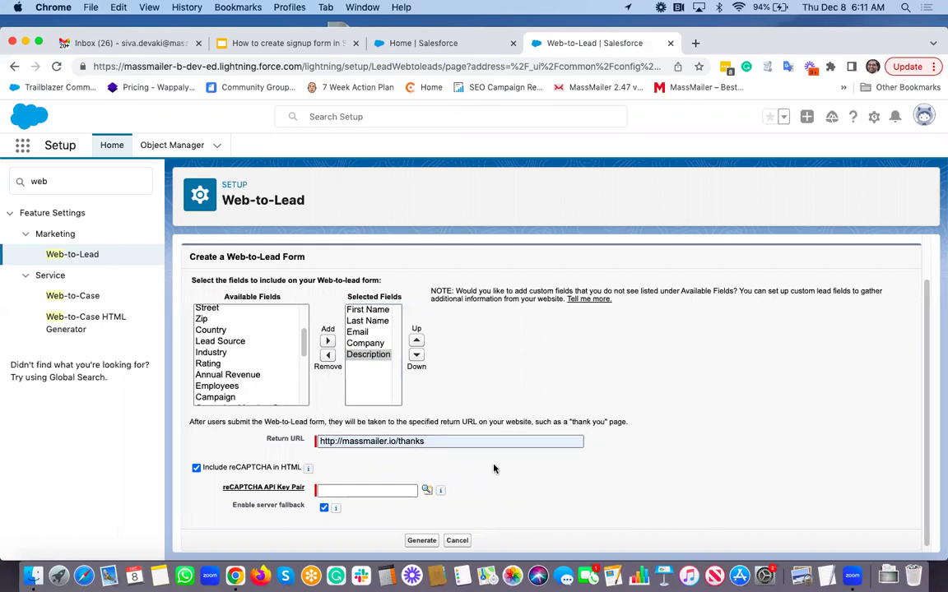
Turn off the server fallback option for the form's reCAPTCHA
{"action": "scroll", "coordinate": [445, 441], "scroll_direction": "down", "scroll_amount": 1}
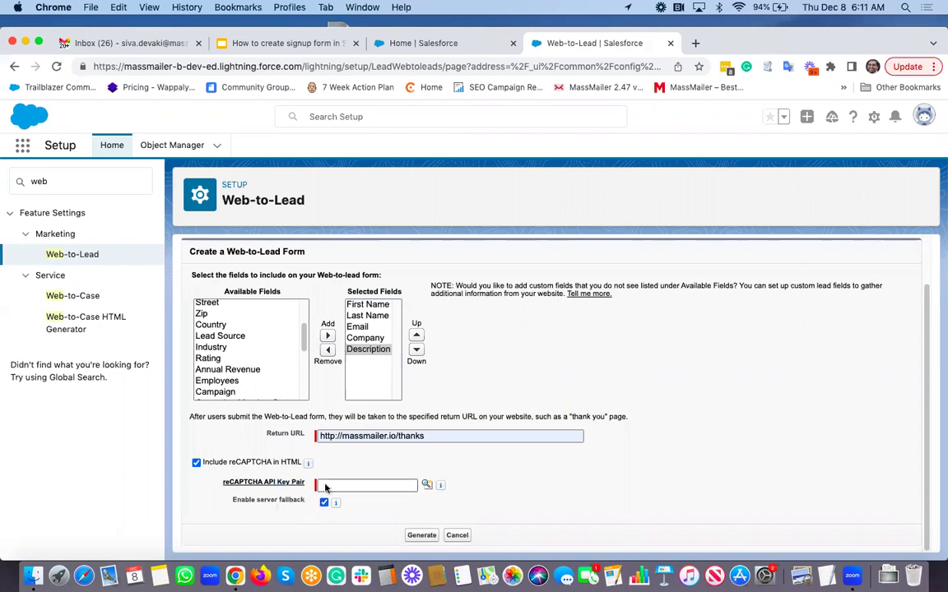
{"action": "mouse_move", "coordinate": [335, 503]}
{"action": "mouse_move", "coordinate": [440, 488]}
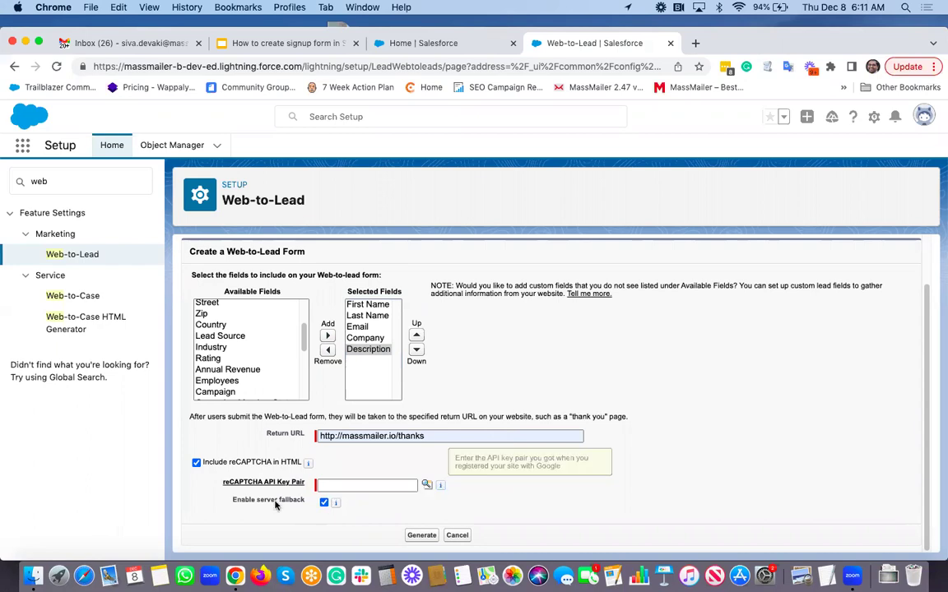
{"action": "left_click", "coordinate": [323, 502]}
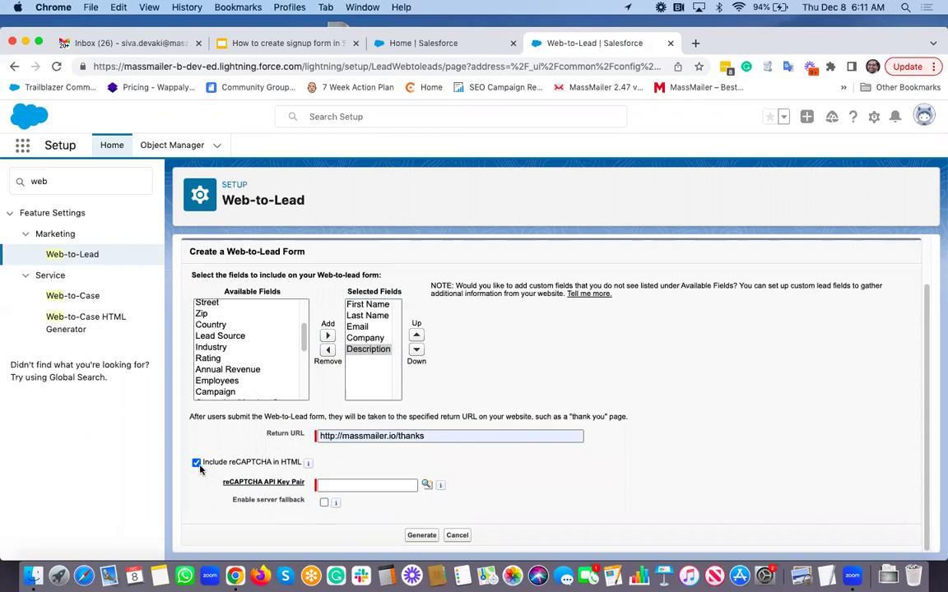
Try to generate the form with reCAPTCHA included and the API key pair left empty
{"action": "left_click", "coordinate": [196, 463]}
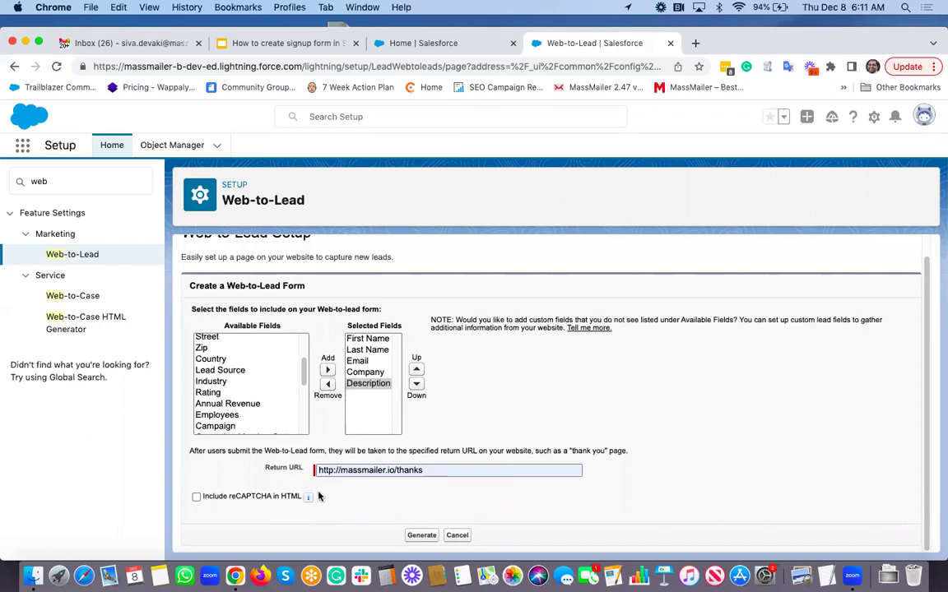
{"action": "left_click", "coordinate": [196, 498]}
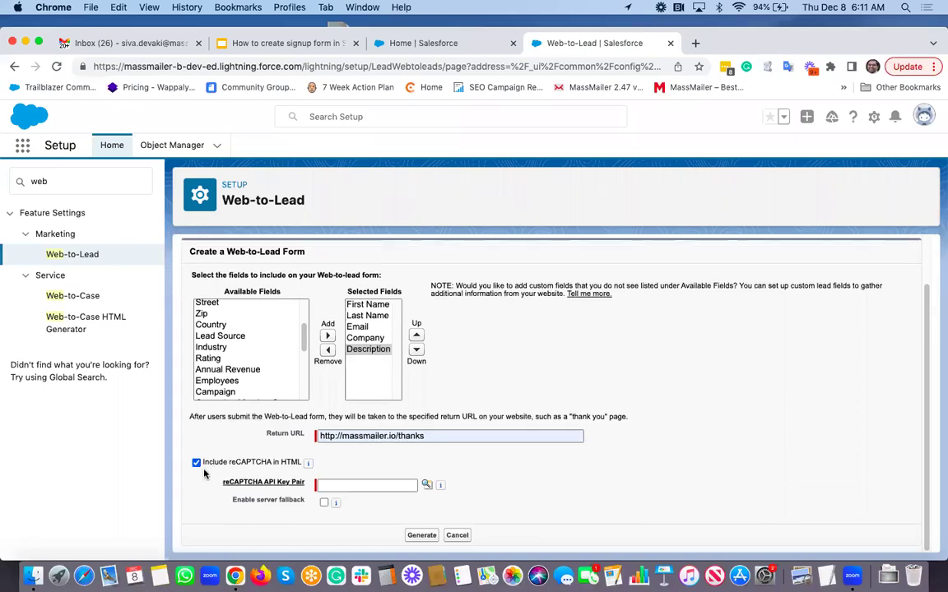
{"action": "left_click", "coordinate": [422, 536]}
{"action": "left_click", "coordinate": [560, 420]}
{"action": "scroll", "coordinate": [559, 421], "scroll_direction": "down", "scroll_amount": 2}
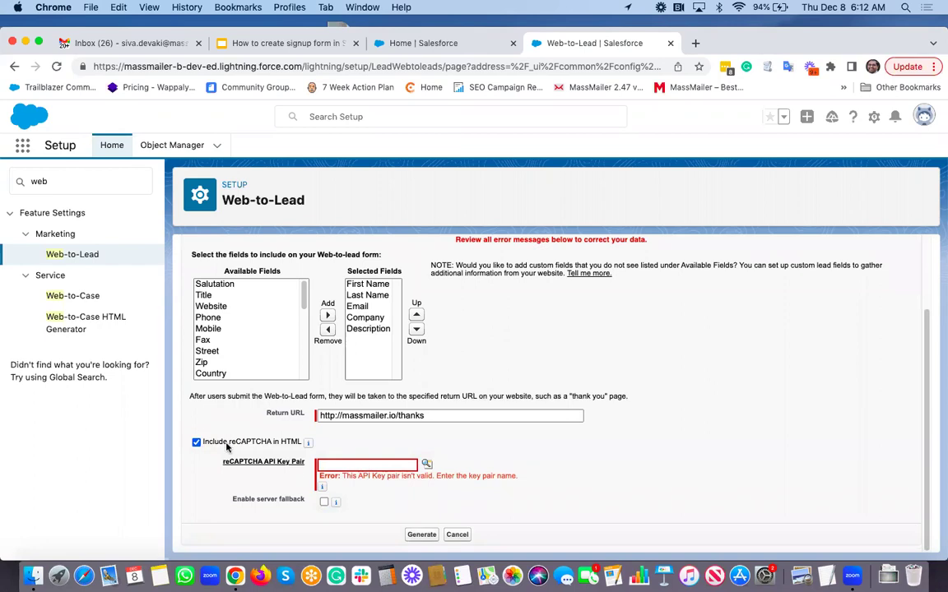
Exclude reCAPTCHA from the form and generate its HTML
{"action": "left_click", "coordinate": [196, 442]}
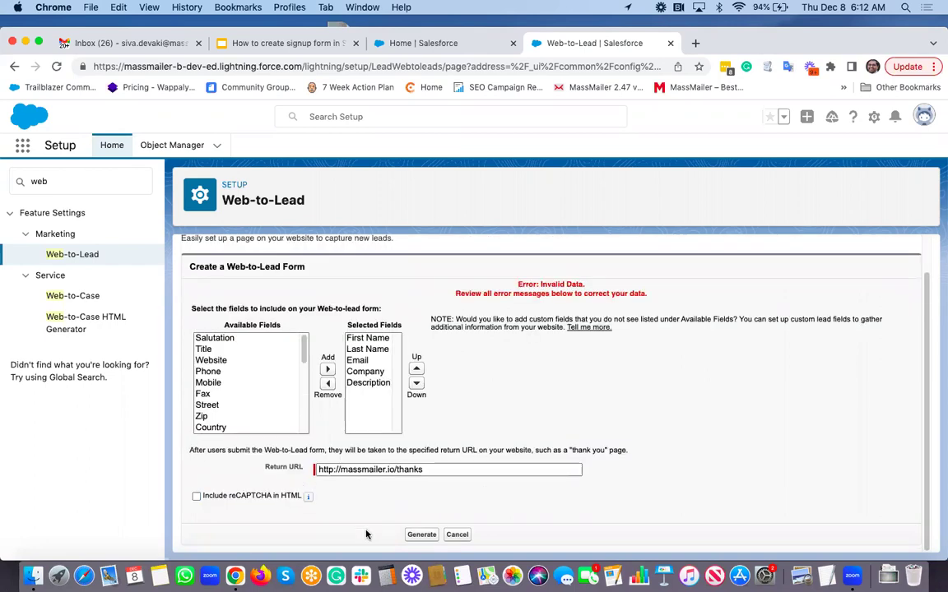
{"action": "left_click", "coordinate": [422, 535]}
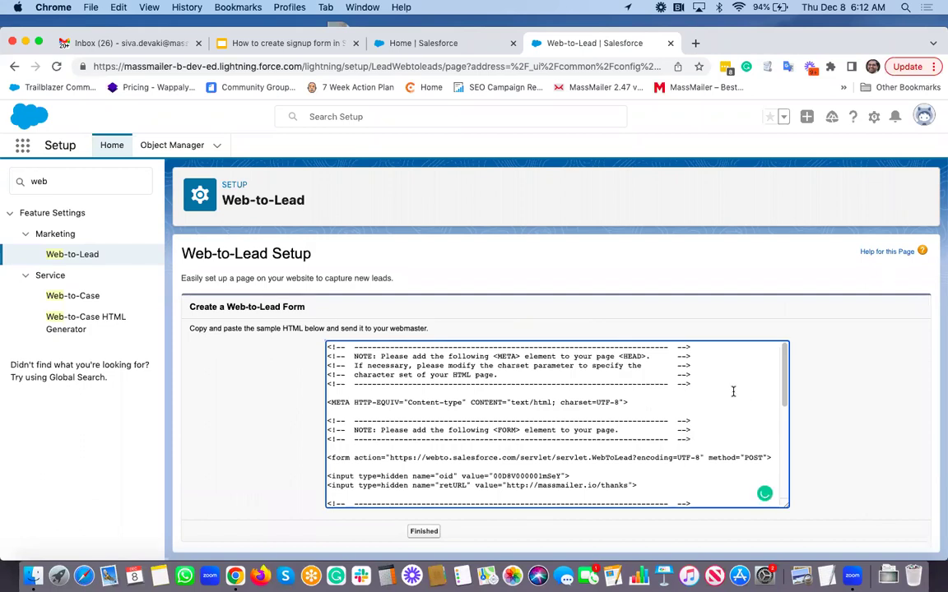
Select and copy the entire generated Web-to-Lead HTML code
{"action": "scroll", "coordinate": [738, 384], "scroll_direction": "down", "scroll_amount": 3}
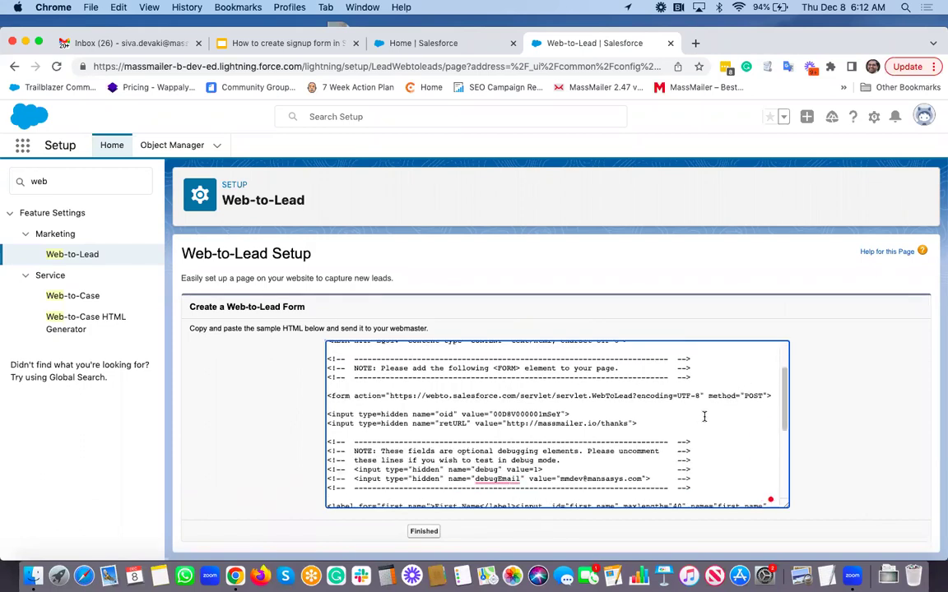
{"action": "key", "text": "super+a"}
{"action": "left_click", "coordinate": [823, 417]}
{"action": "scroll", "coordinate": [662, 451], "scroll_direction": "down", "scroll_amount": 5}
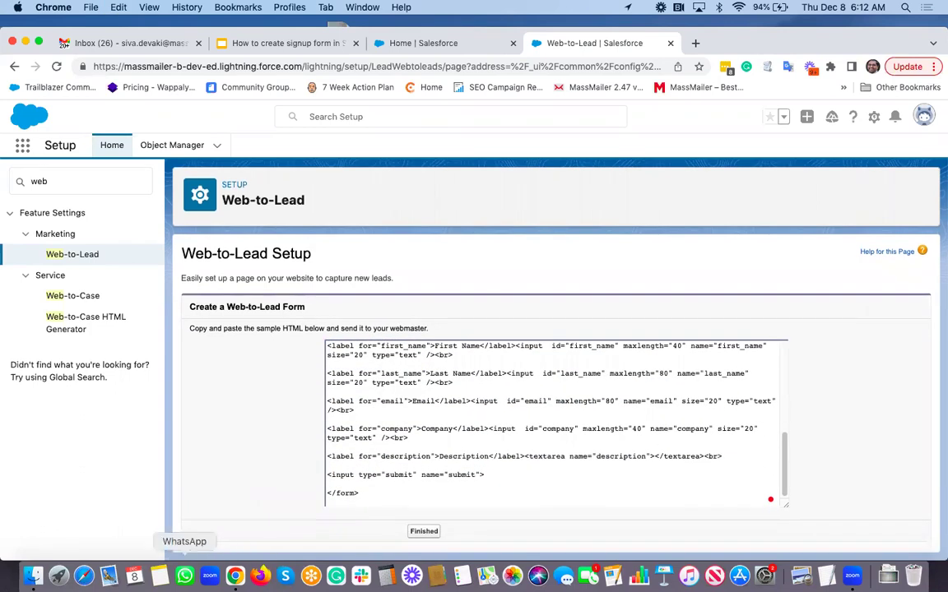
Switch to Notes, paste the copied form HTML into a new note and enlarge the window to full screen
{"action": "left_click", "coordinate": [160, 575]}
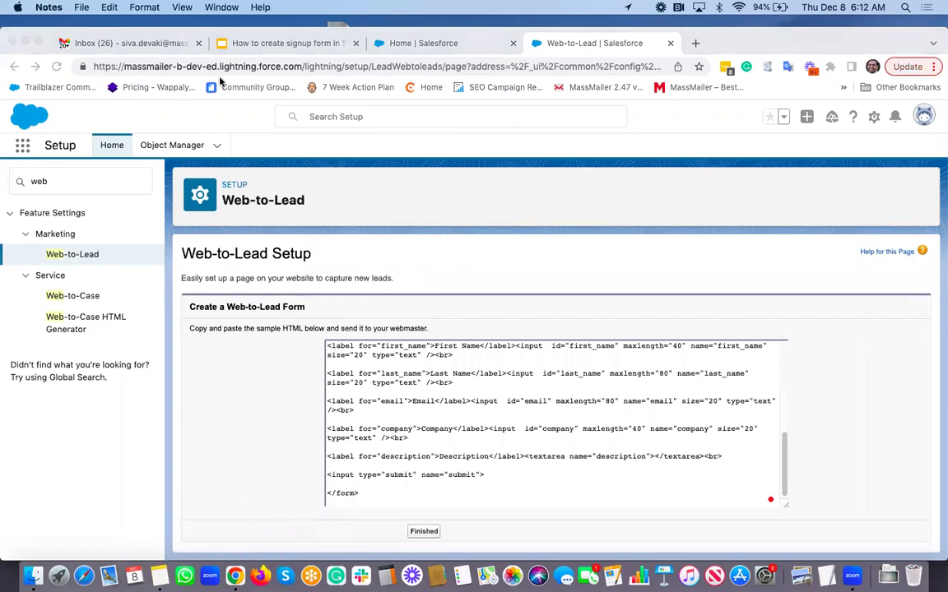
{"action": "left_click", "coordinate": [236, 170]}
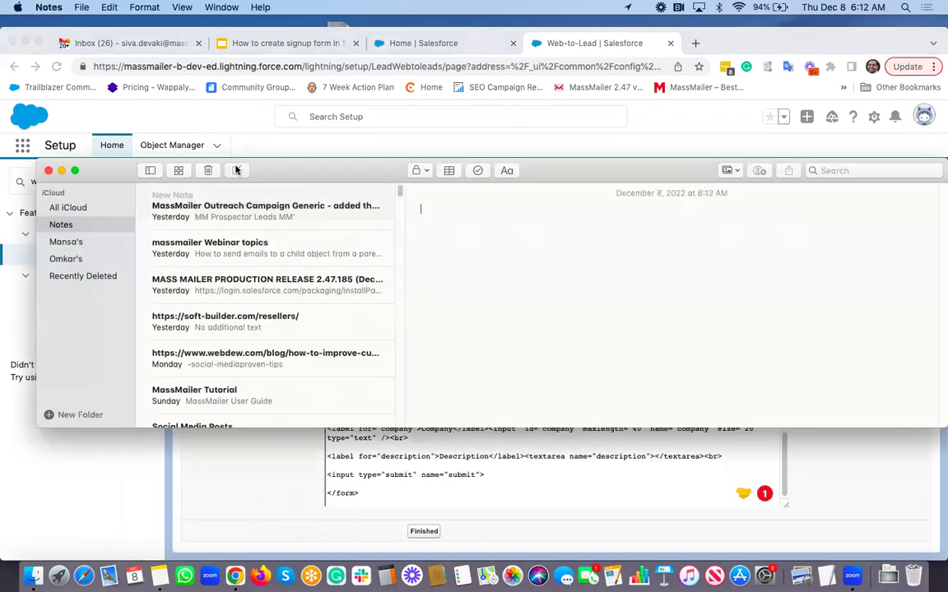
{"action": "left_click_drag", "start_coordinate": [404, 212], "coordinate": [260, 212]}
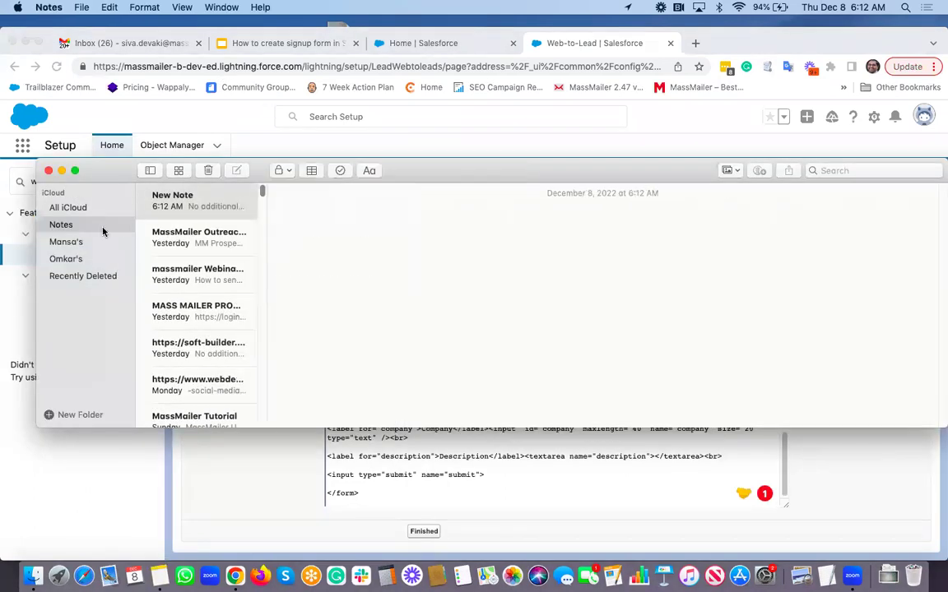
{"action": "key", "text": "super+v"}
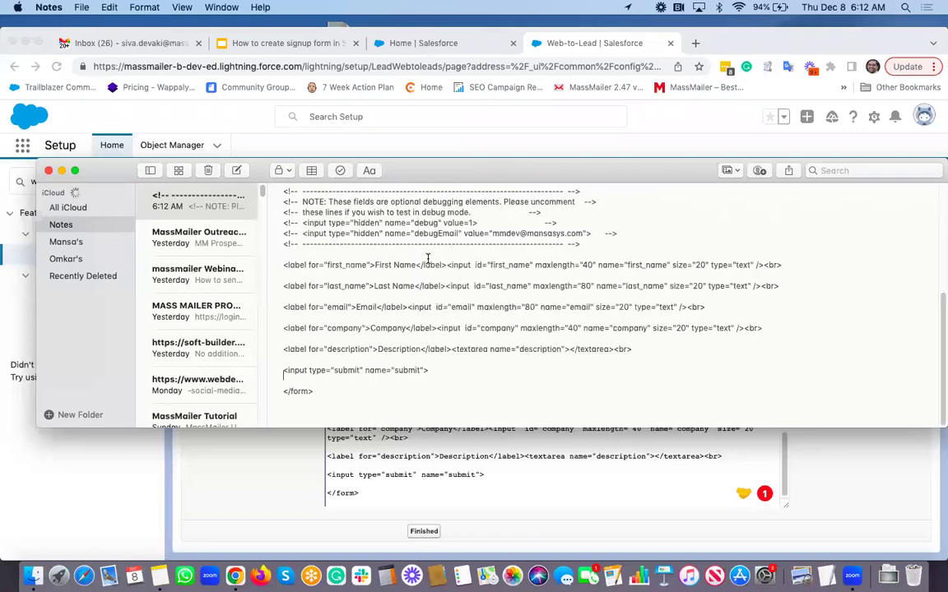
{"action": "scroll", "coordinate": [572, 272], "scroll_direction": "up", "scroll_amount": 3}
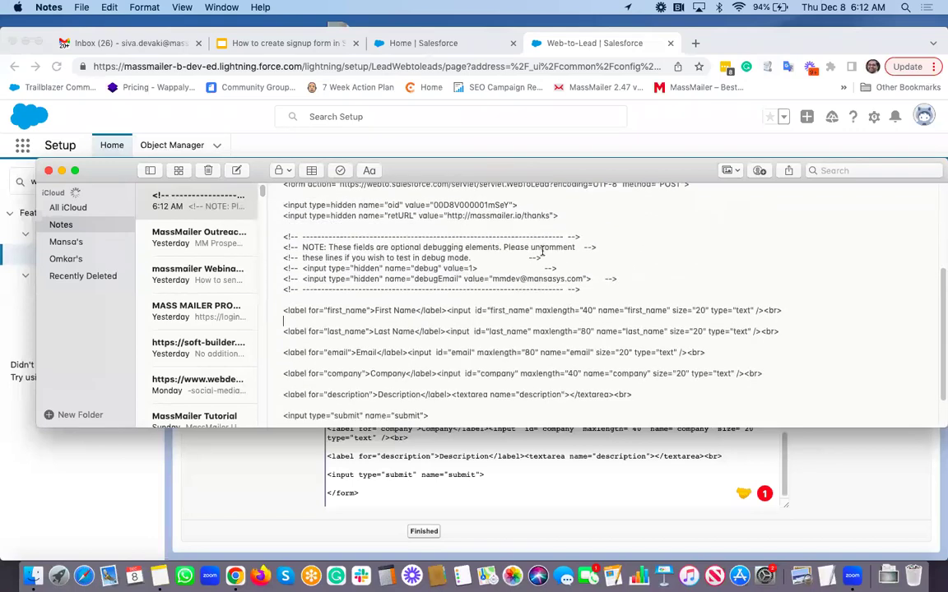
{"action": "left_click", "coordinate": [74, 170]}
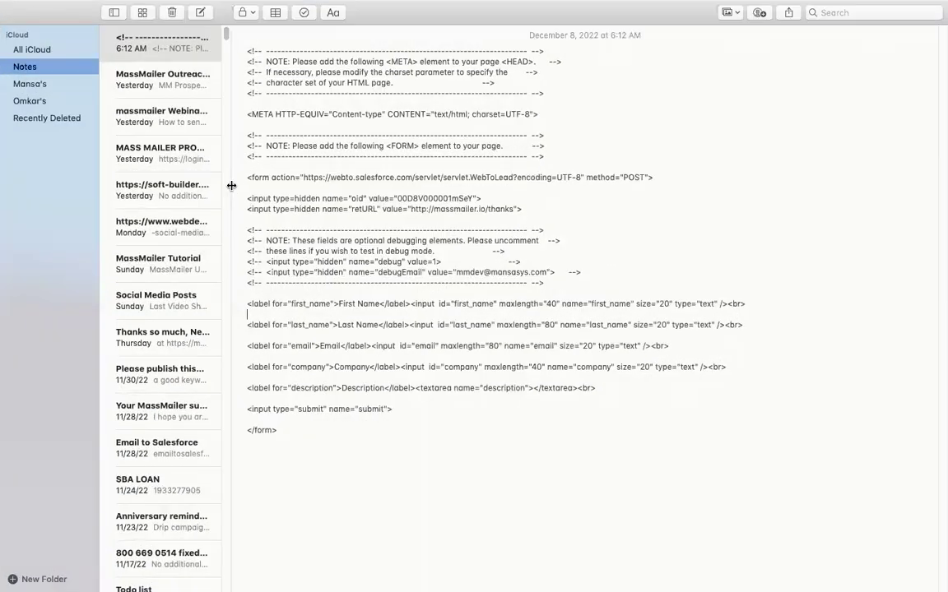
Examine the form action address, the hidden inputs, the field labels and the return URL in the pasted HTML
{"action": "left_click", "coordinate": [247, 314]}
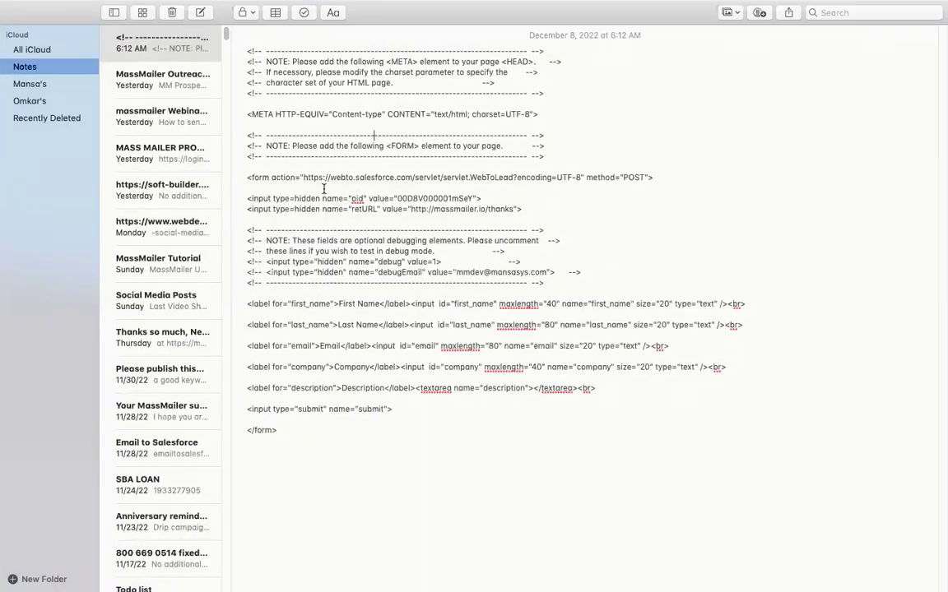
{"action": "left_click_drag", "start_coordinate": [246, 177], "coordinate": [659, 178]}
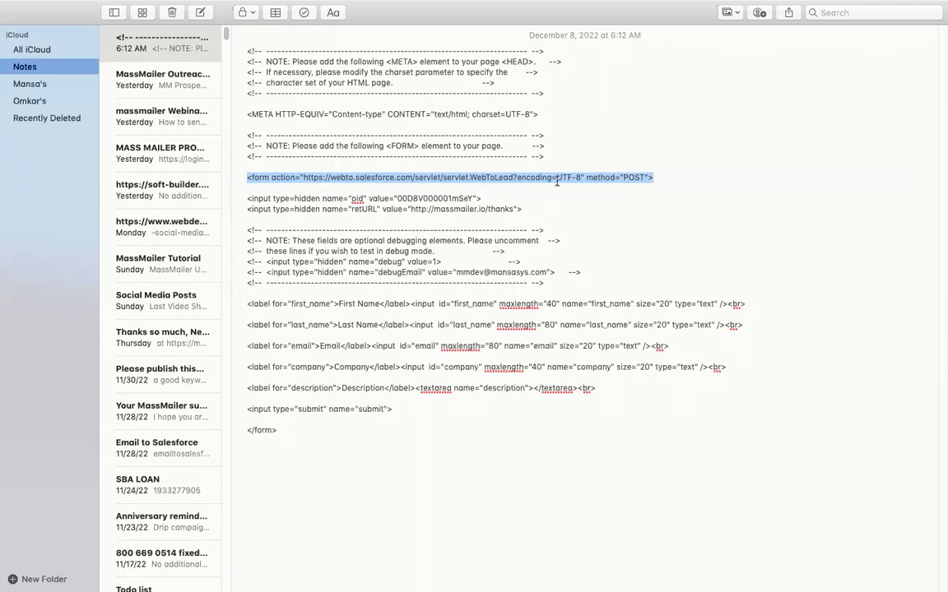
{"action": "left_click_drag", "start_coordinate": [330, 177], "coordinate": [412, 178]}
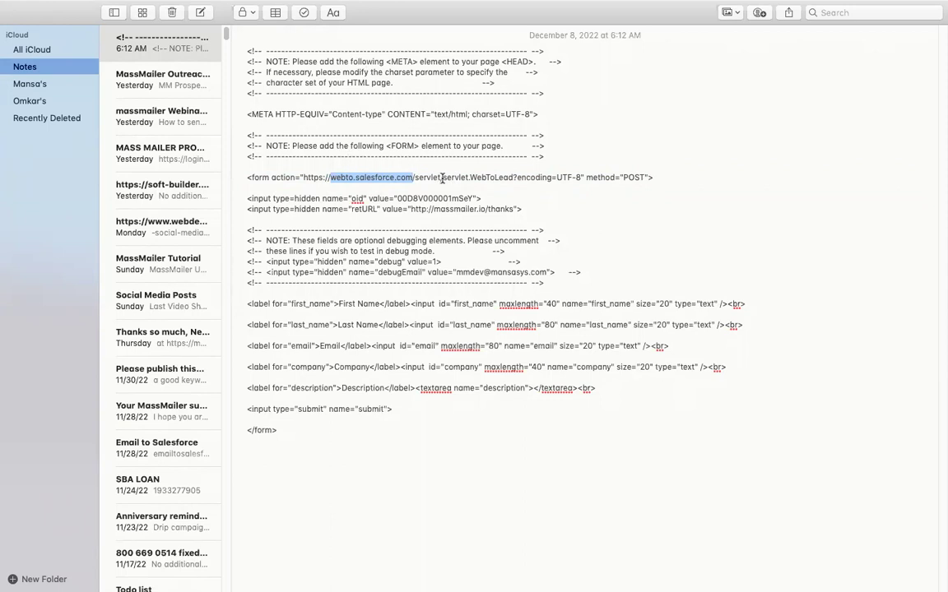
{"action": "left_click", "coordinate": [247, 198]}
{"action": "left_click_drag", "start_coordinate": [247, 199], "coordinate": [349, 432]}
{"action": "left_click", "coordinate": [324, 454]}
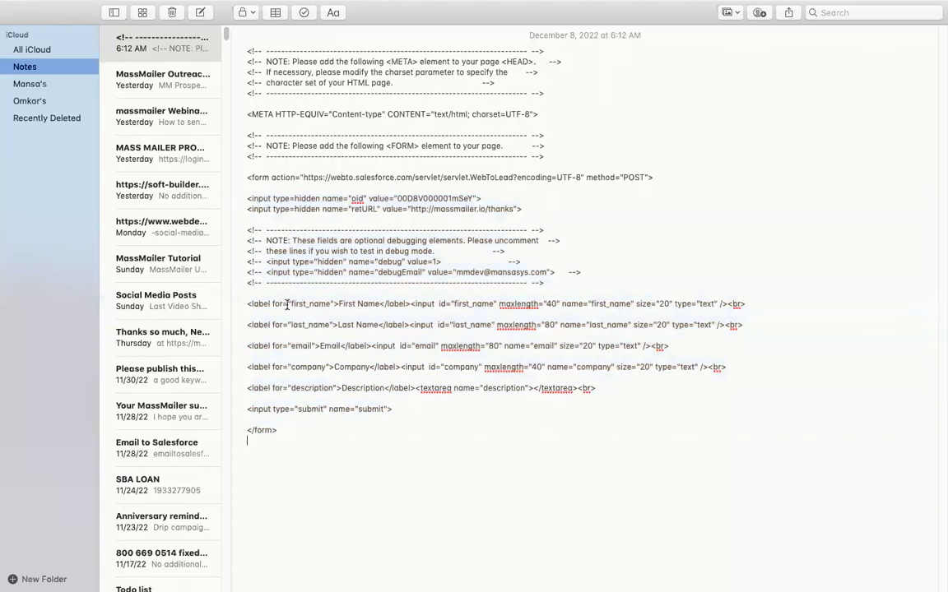
{"action": "left_click_drag", "start_coordinate": [249, 304], "coordinate": [377, 304]}
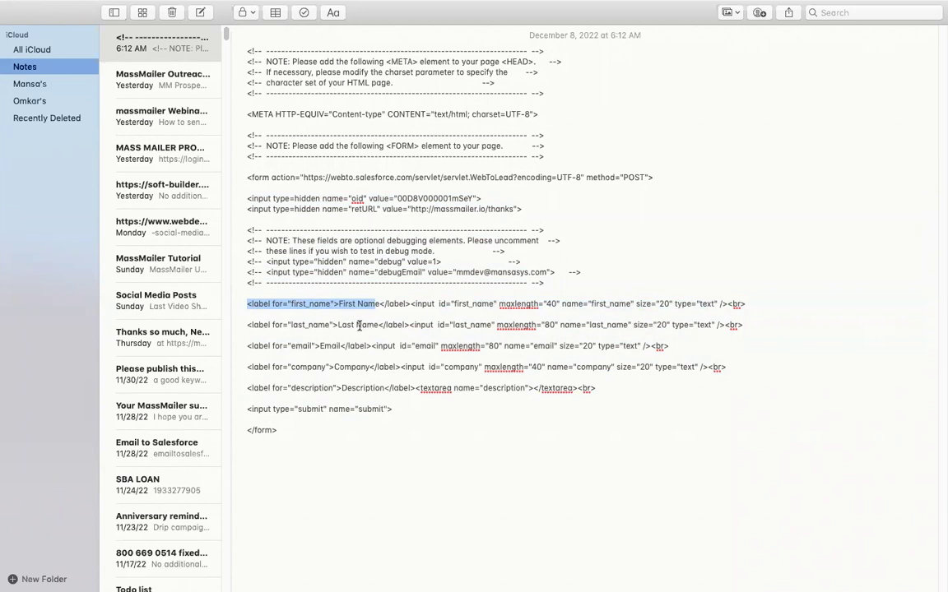
{"action": "left_click", "coordinate": [349, 422]}
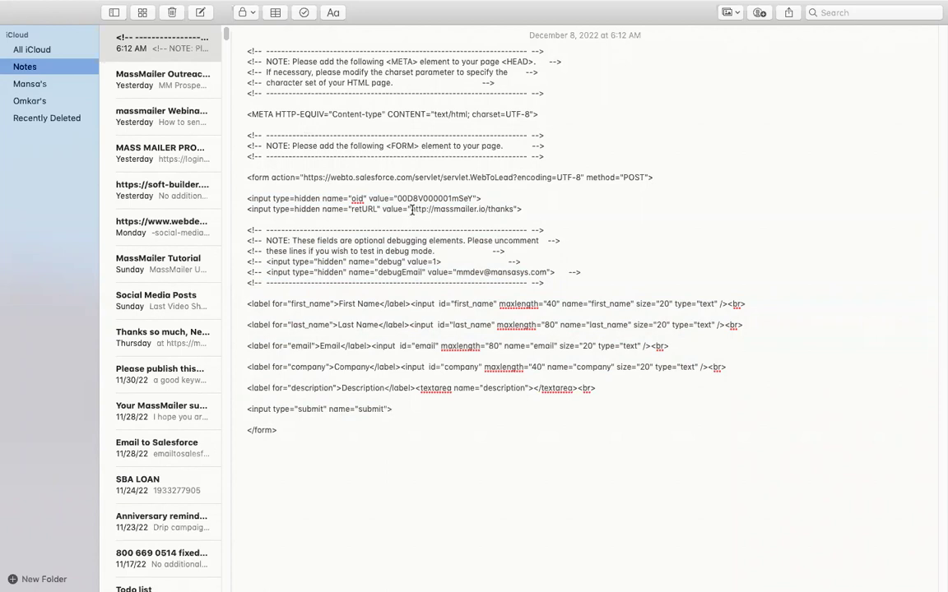
{"action": "left_click_drag", "start_coordinate": [411, 209], "coordinate": [515, 209]}
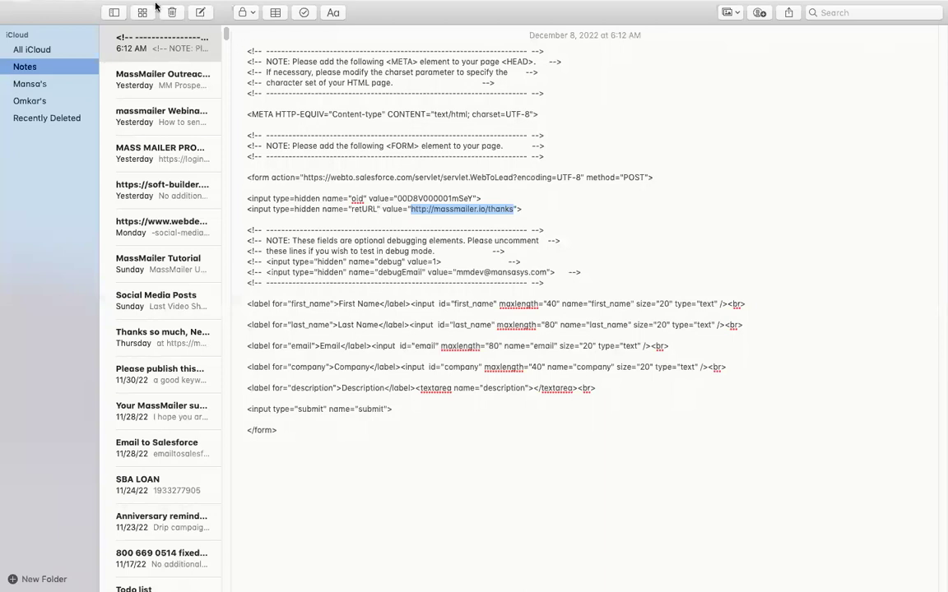
Take the Notes window out of full screen and return to the Salesforce Web-to-Lead Setup page in Chrome
{"action": "mouse_move", "coordinate": [142, 4]}
{"action": "left_click", "coordinate": [39, 30]}
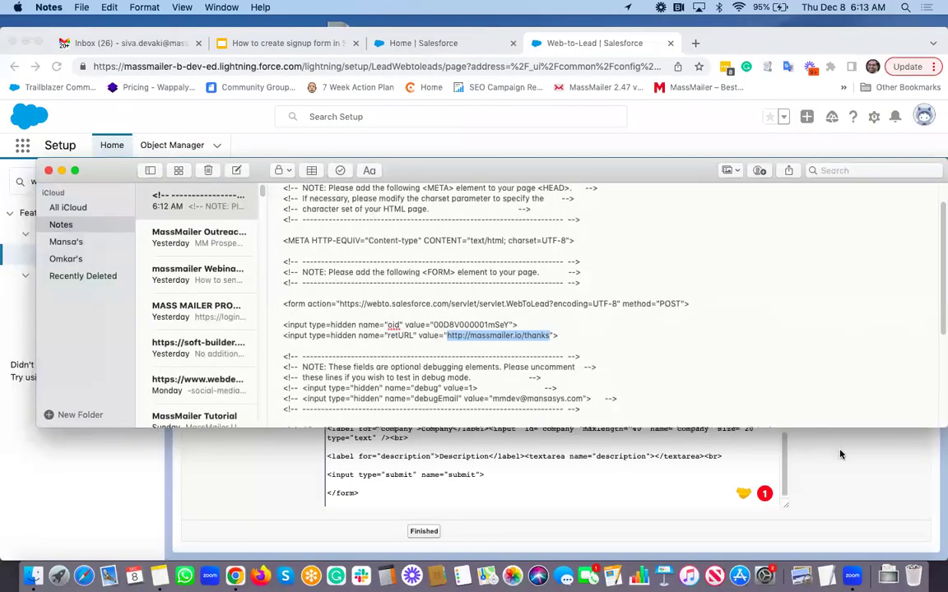
{"action": "left_click", "coordinate": [840, 455]}
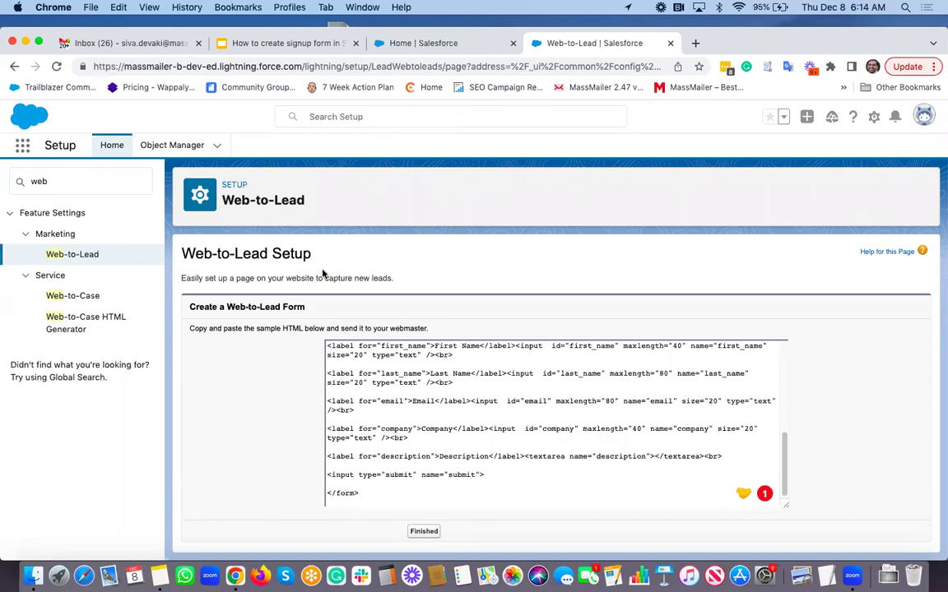
Switch to the "How to create signup form in Salesforce?" Google Slides deck and start the slideshow from the "We are here to help!" slide
{"action": "left_click", "coordinate": [319, 46]}
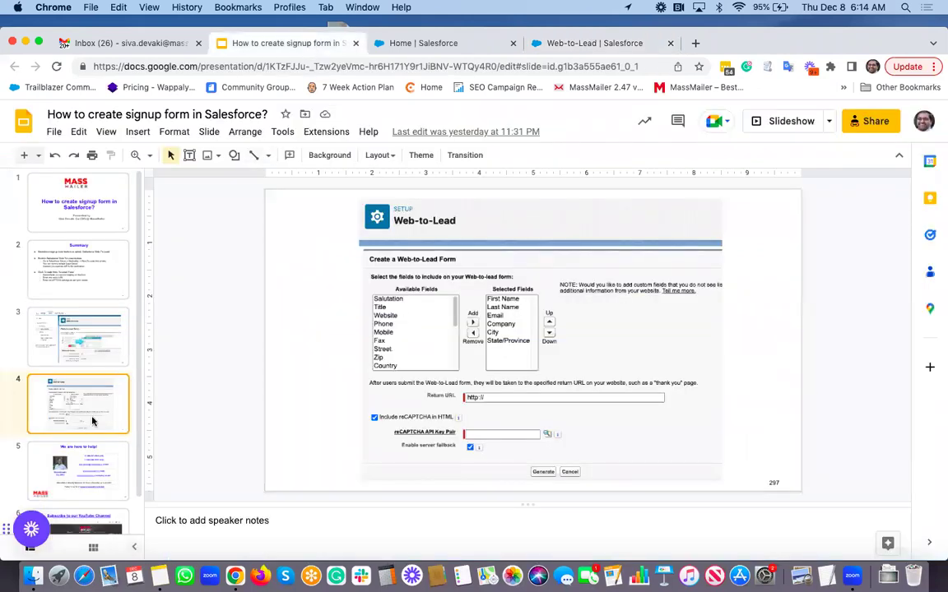
{"action": "key", "text": "Down"}
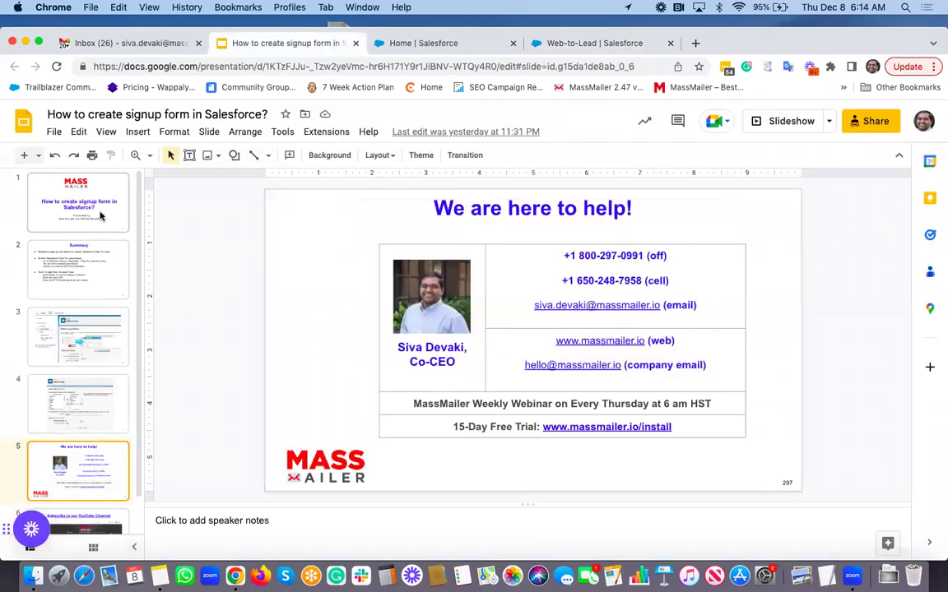
{"action": "left_click", "coordinate": [105, 137]}
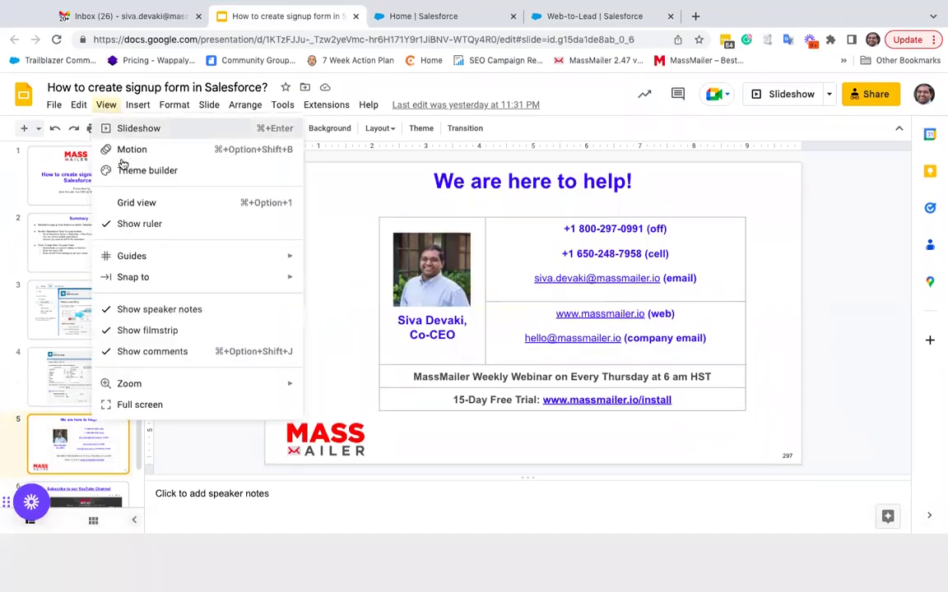
{"action": "left_click", "coordinate": [124, 161]}
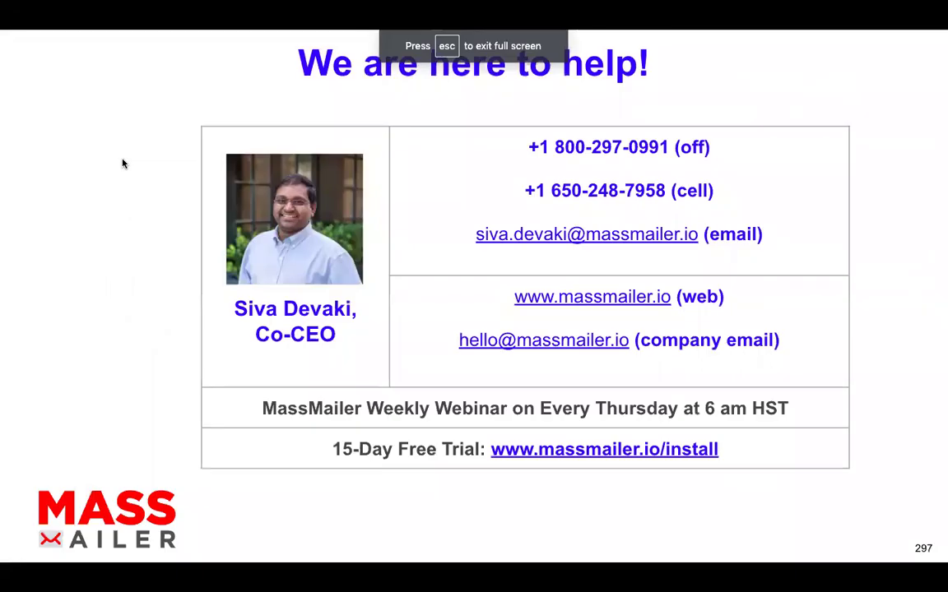